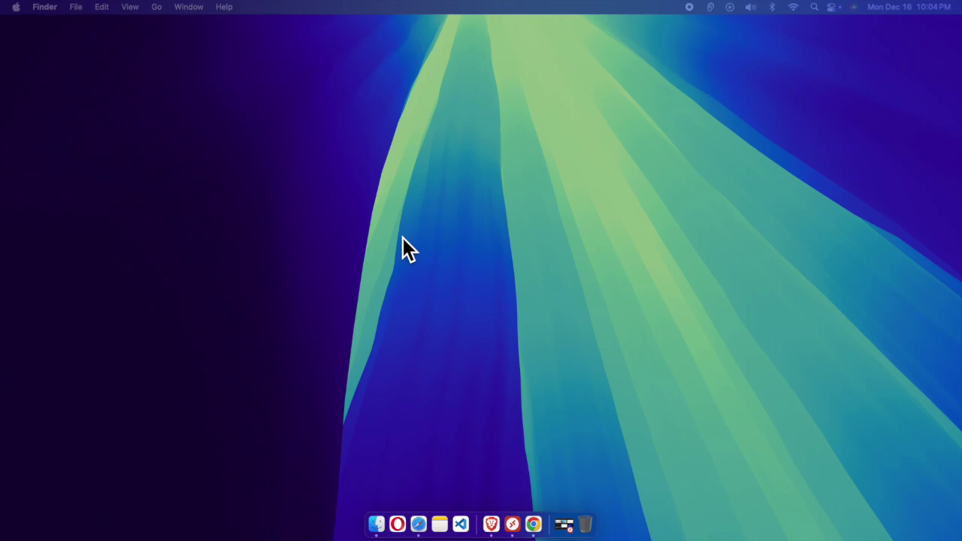
# - Launch Logic Pro and continue with its trial version
pyautogui.click(815, 8)
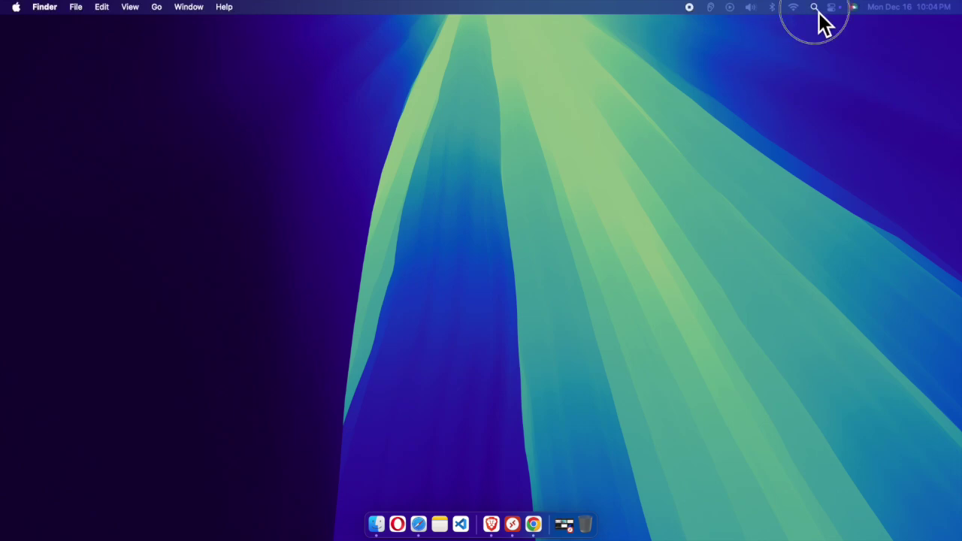
pyautogui.write('logic Pro.app')
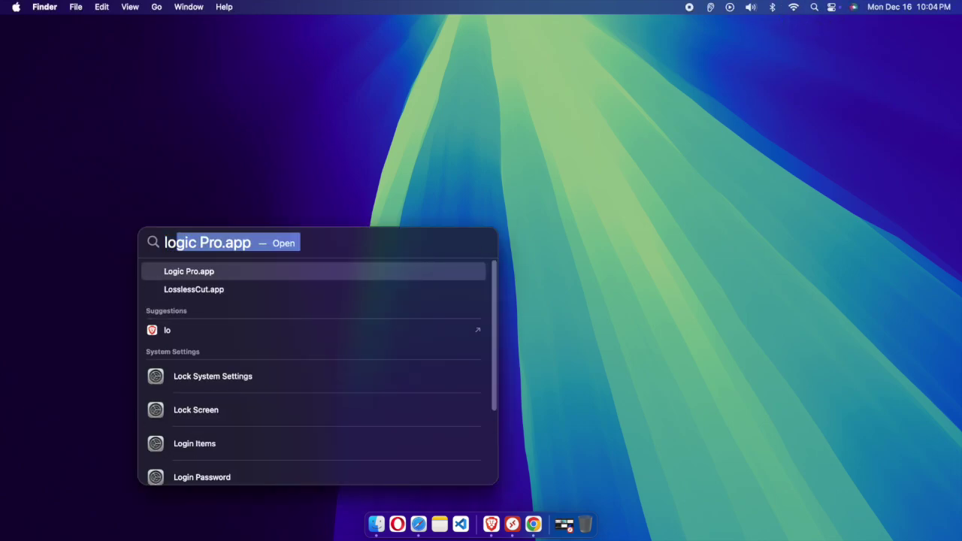
pyautogui.click(208, 275)
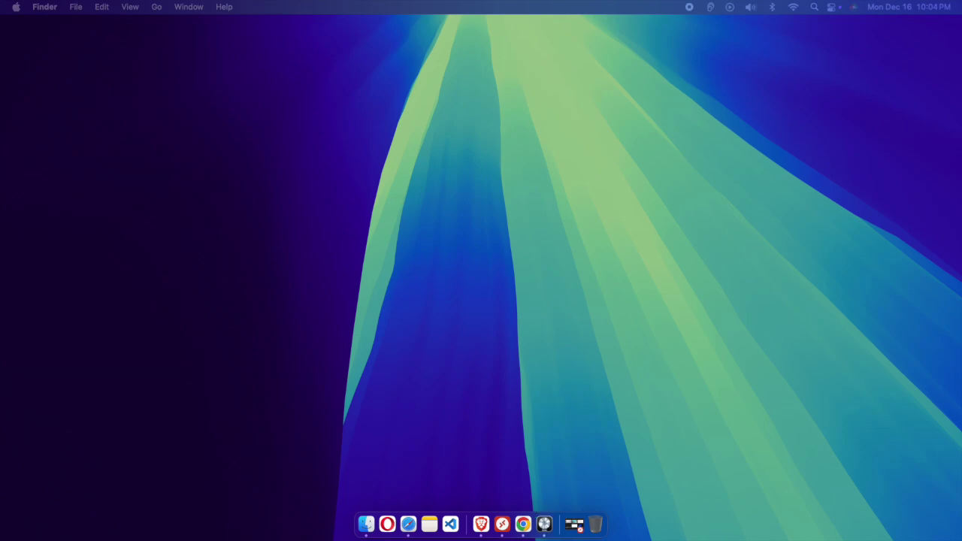
pyautogui.moveTo(537, 218); pyautogui.dragTo(370, 181)
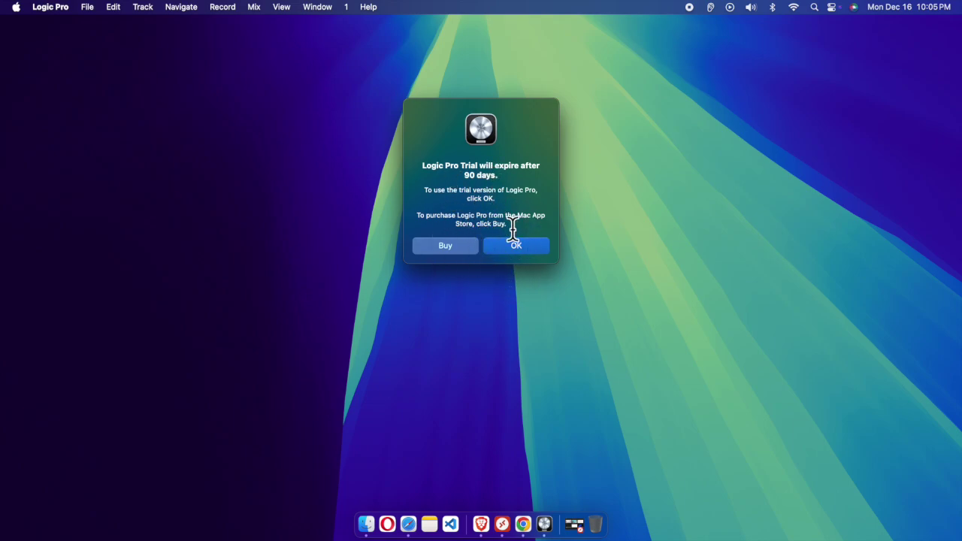
pyautogui.click(519, 252)
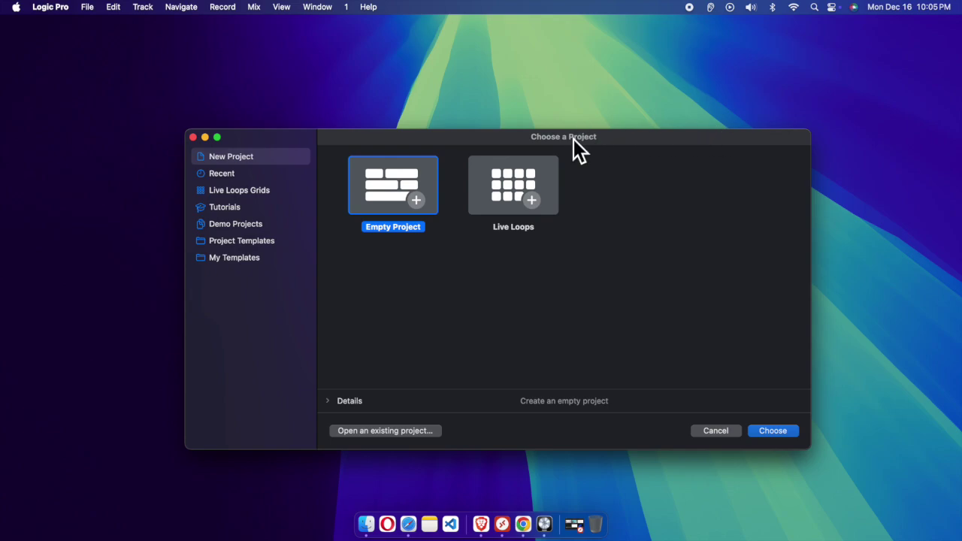
# - Examine what each project category offers, from My Templates and Project Templates through Demo Projects, Tutorials, Live Loops Grids and Recent to New Project
pyautogui.moveTo(573, 138); pyautogui.dragTo(591, 118)
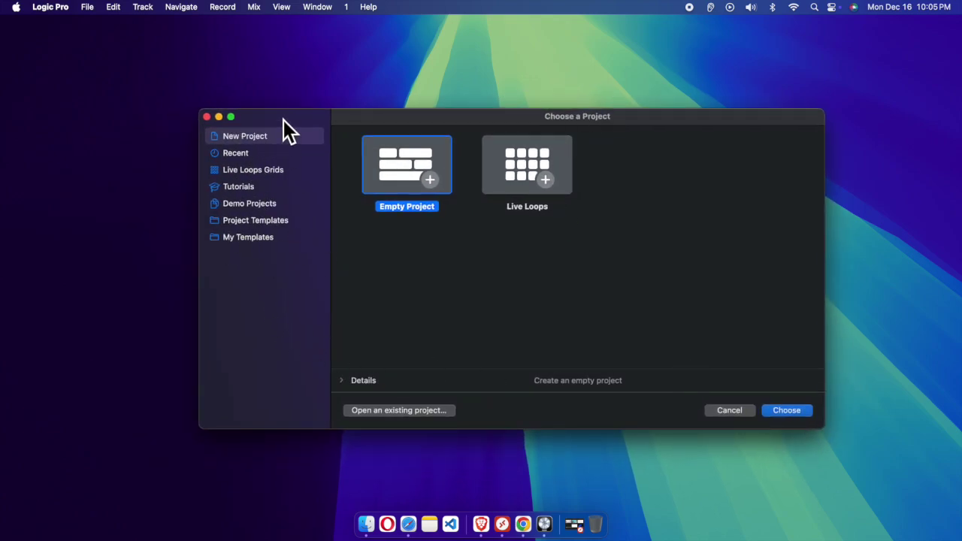
pyautogui.click(254, 239)
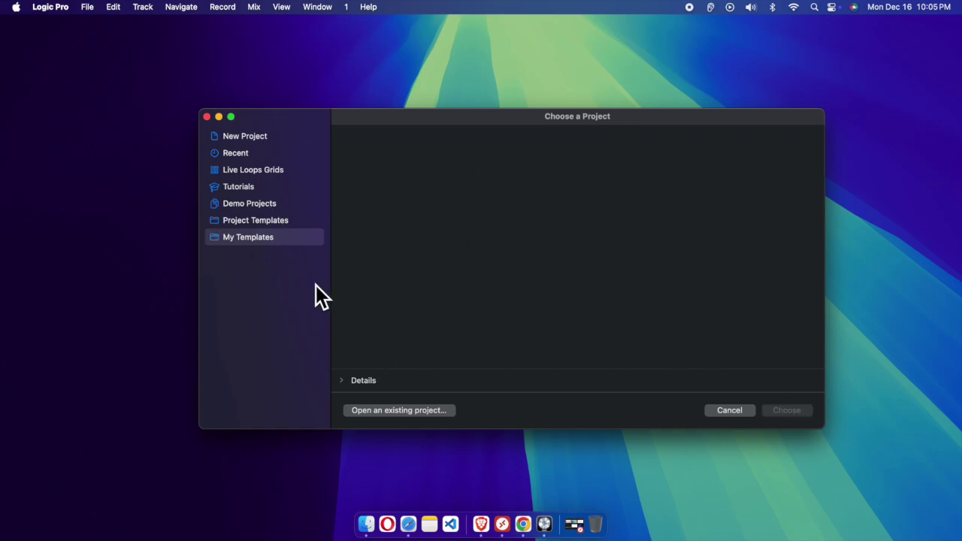
pyautogui.click(267, 222)
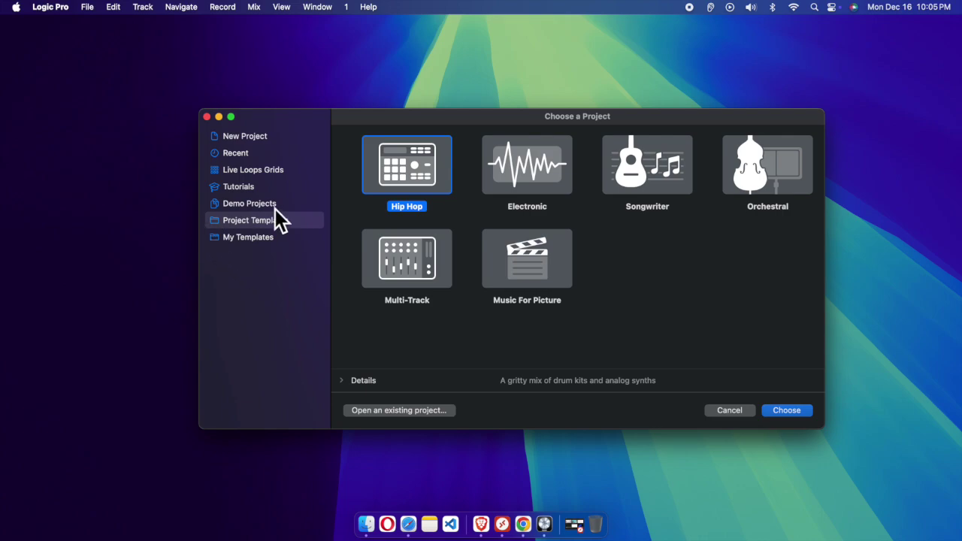
pyautogui.click(252, 204)
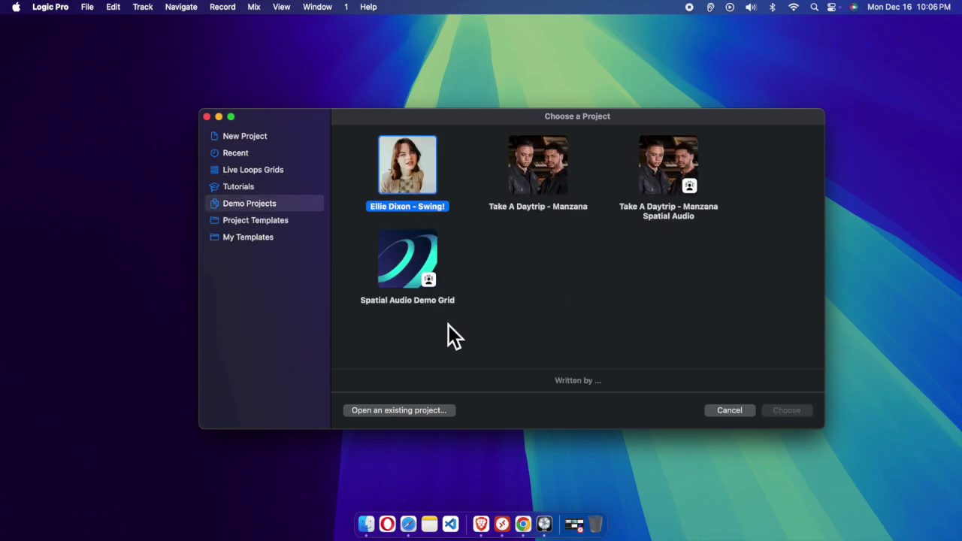
pyautogui.click(252, 192)
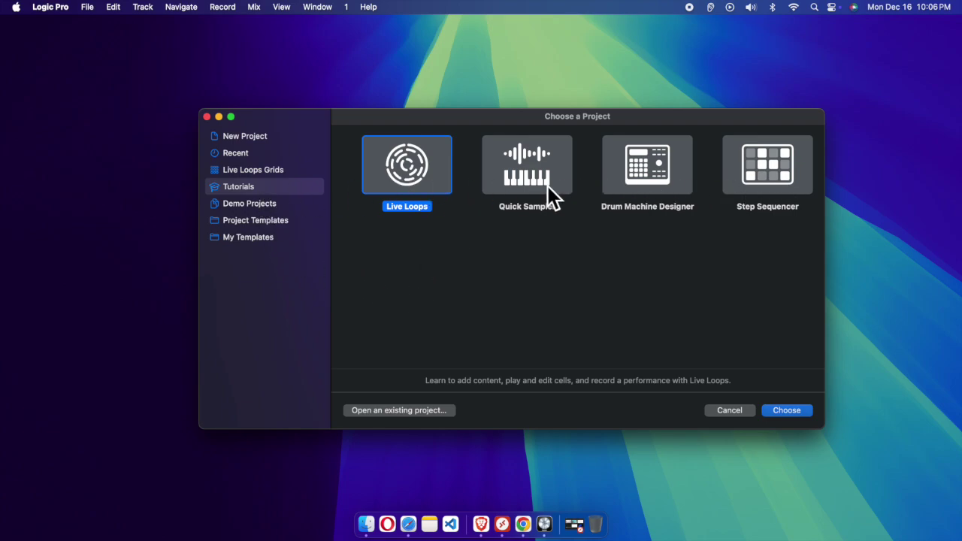
pyautogui.click(237, 175)
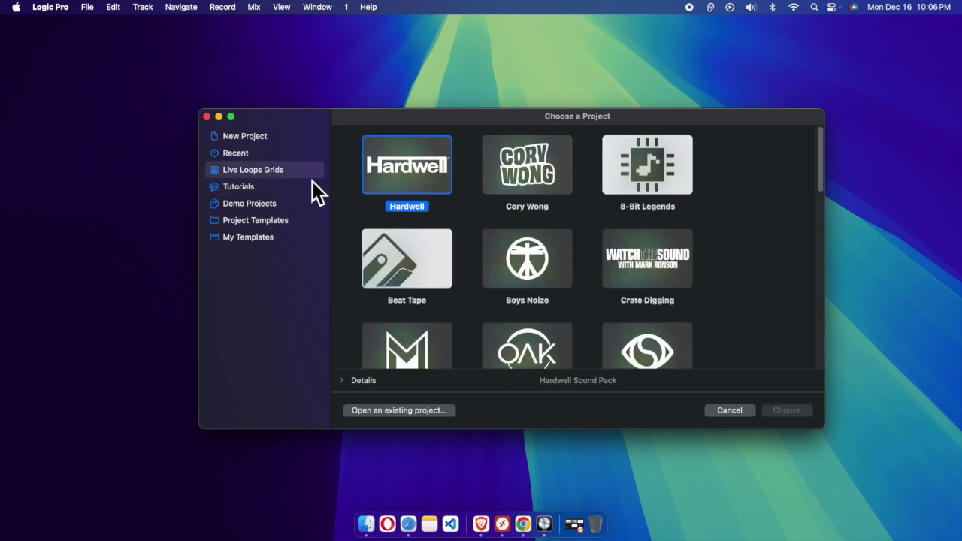
pyautogui.scroll(-10, 516, 316)
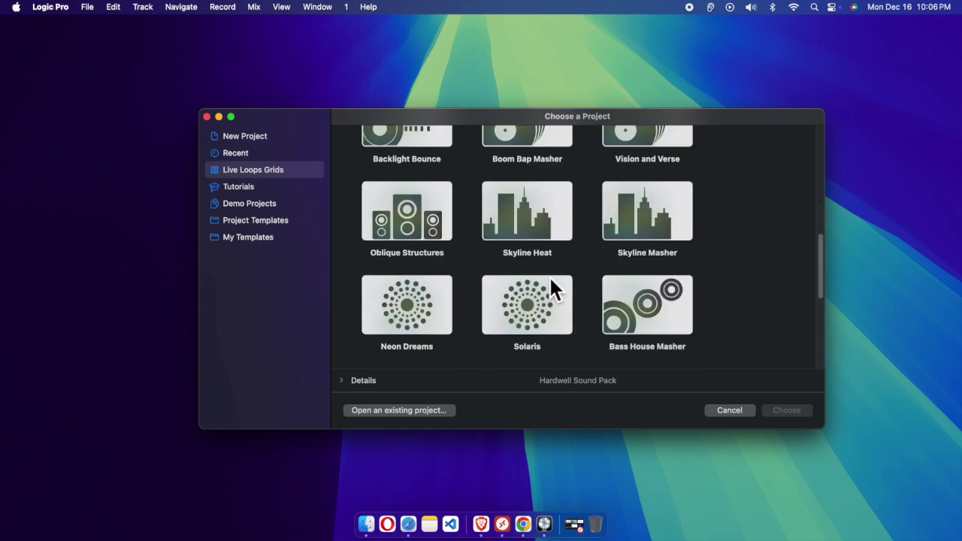
pyautogui.scroll(10, 454, 234)
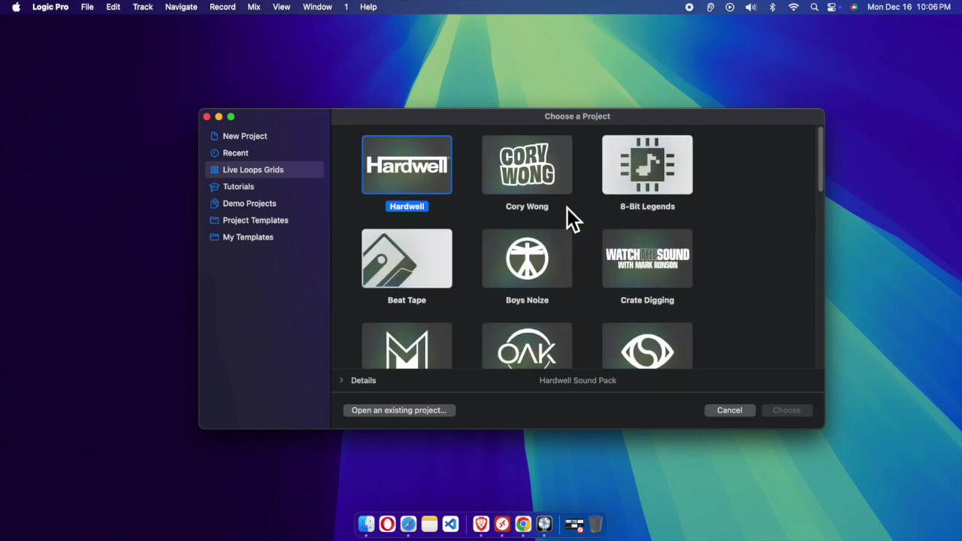
pyautogui.click(242, 154)
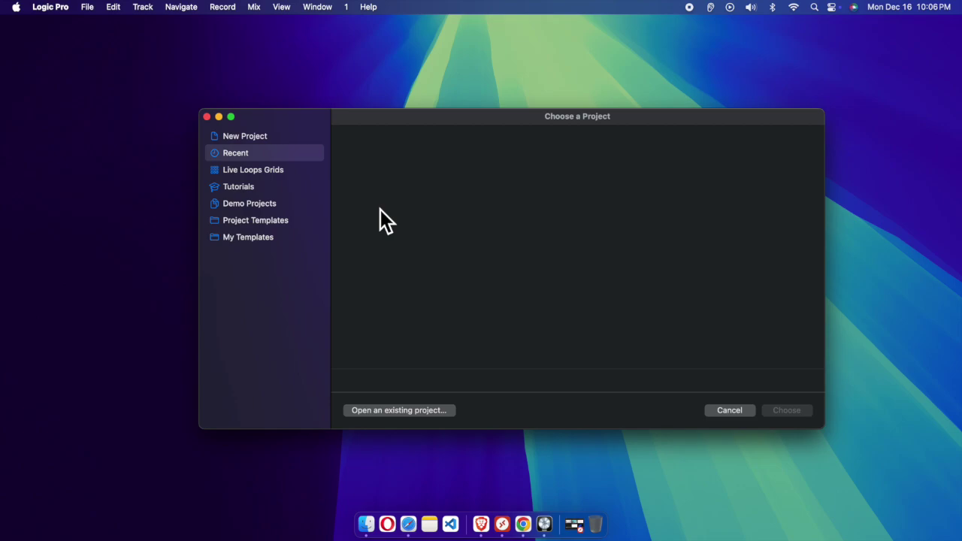
pyautogui.click(248, 140)
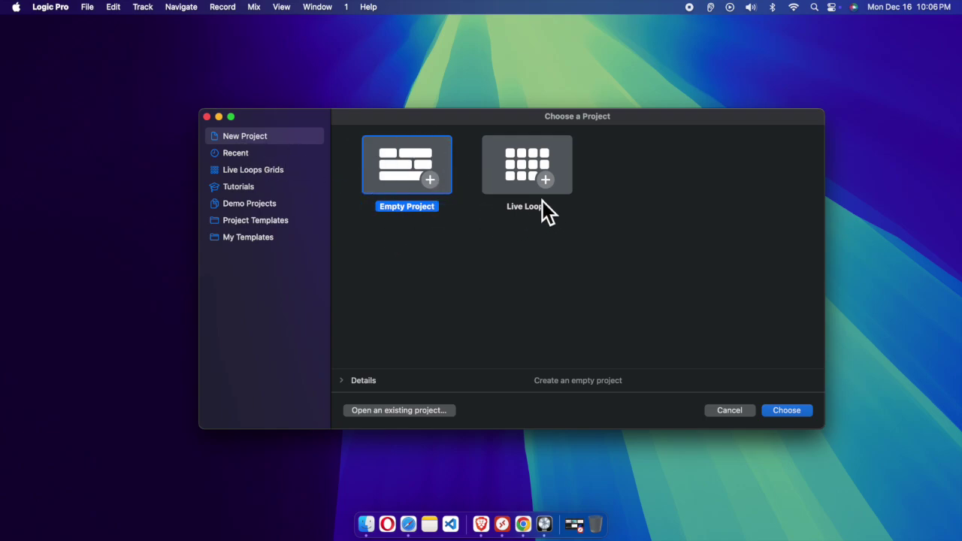
# - Compare the detail settings of the Electronic and Songwriter project templates, and create a project from the Electronic template
pyautogui.click(256, 239)
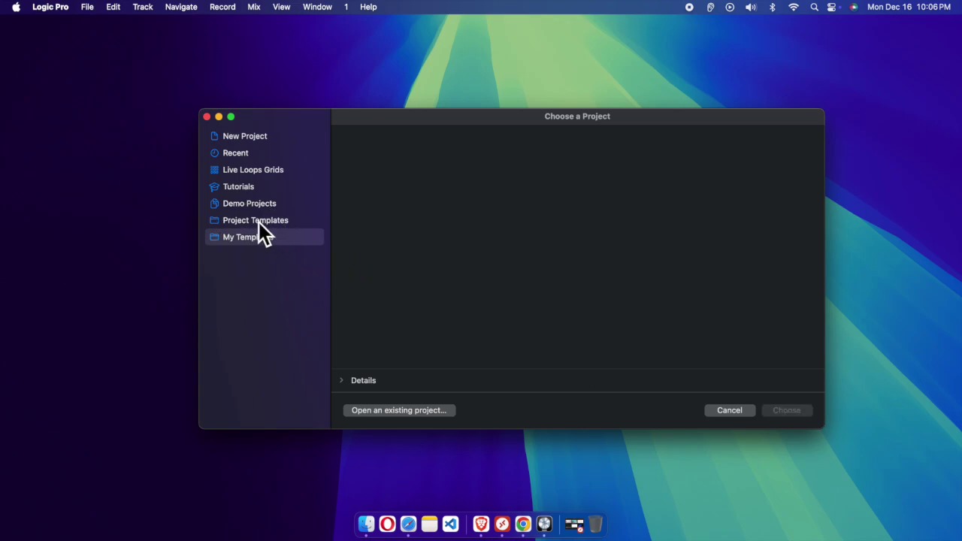
pyautogui.click(259, 221)
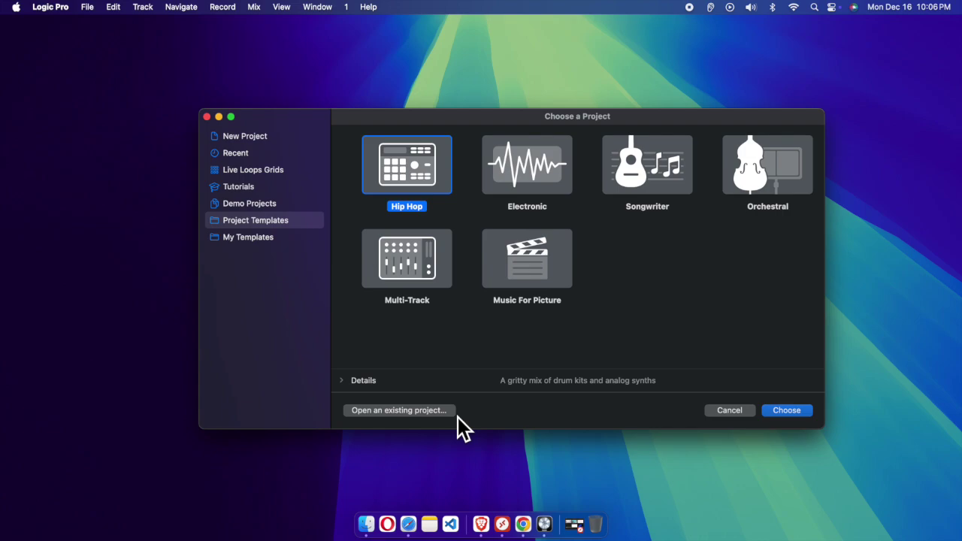
pyautogui.click(344, 383)
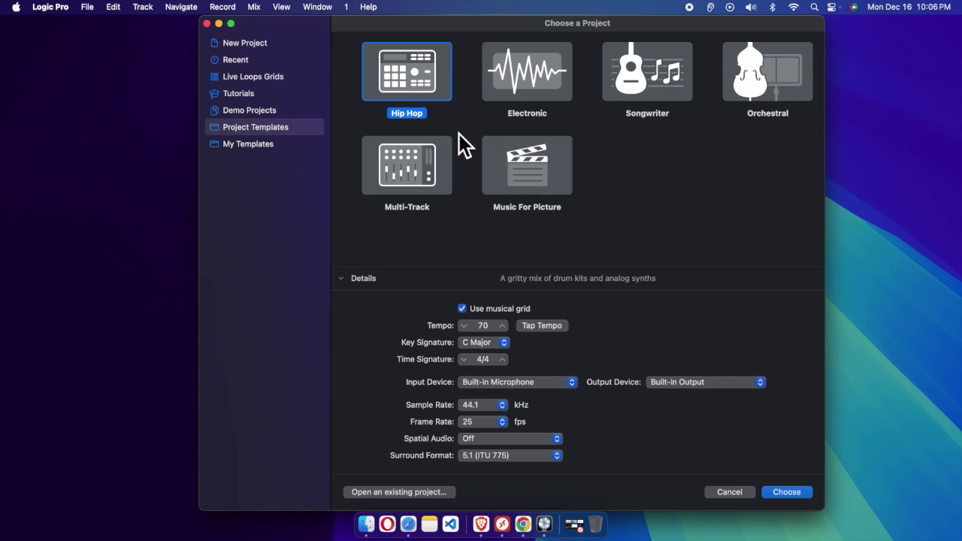
pyautogui.click(525, 77)
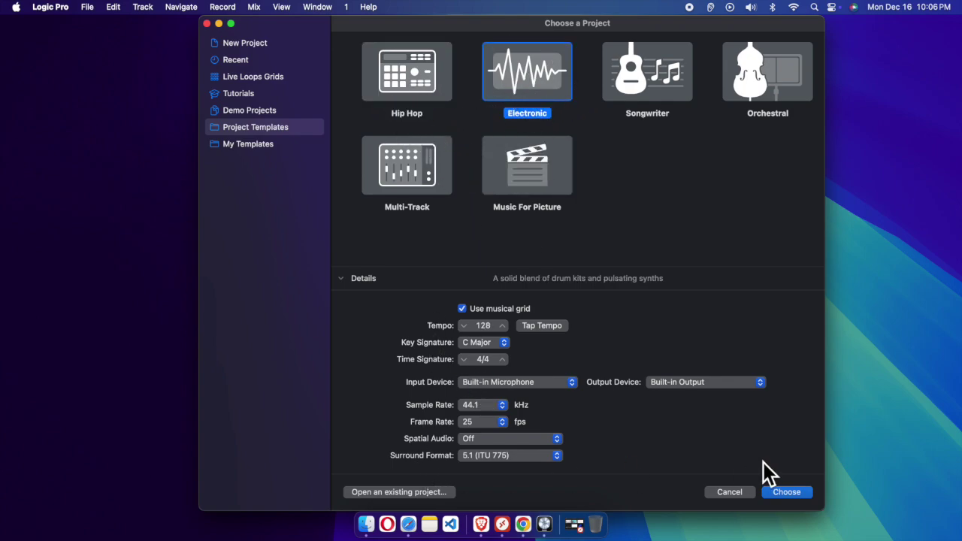
pyautogui.click(656, 89)
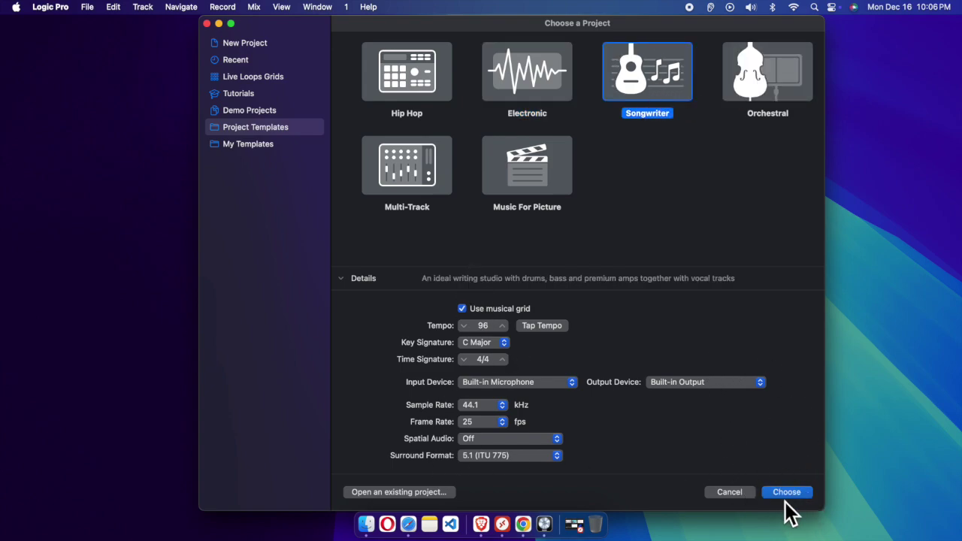
pyautogui.click(532, 77)
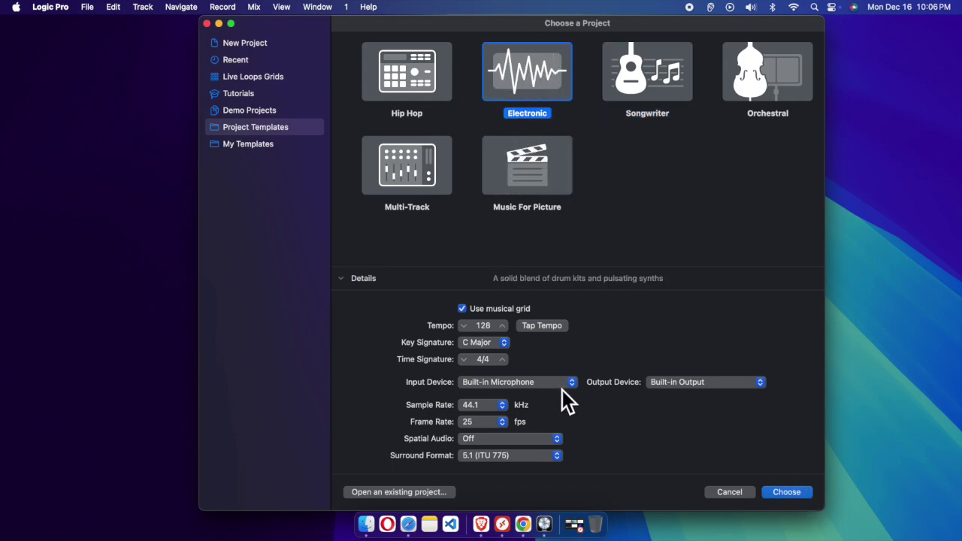
pyautogui.click(345, 283)
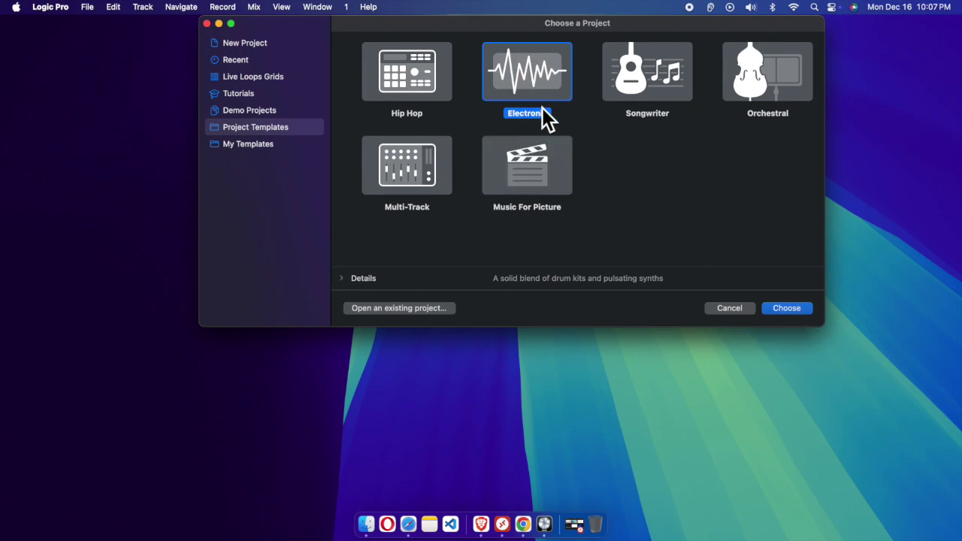
pyautogui.click(791, 314)
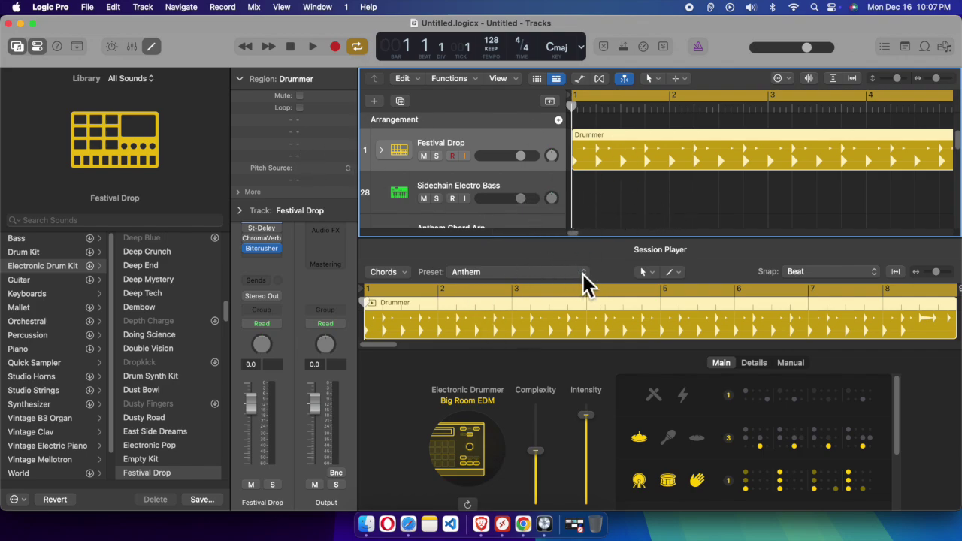
pyautogui.click(87, 8)
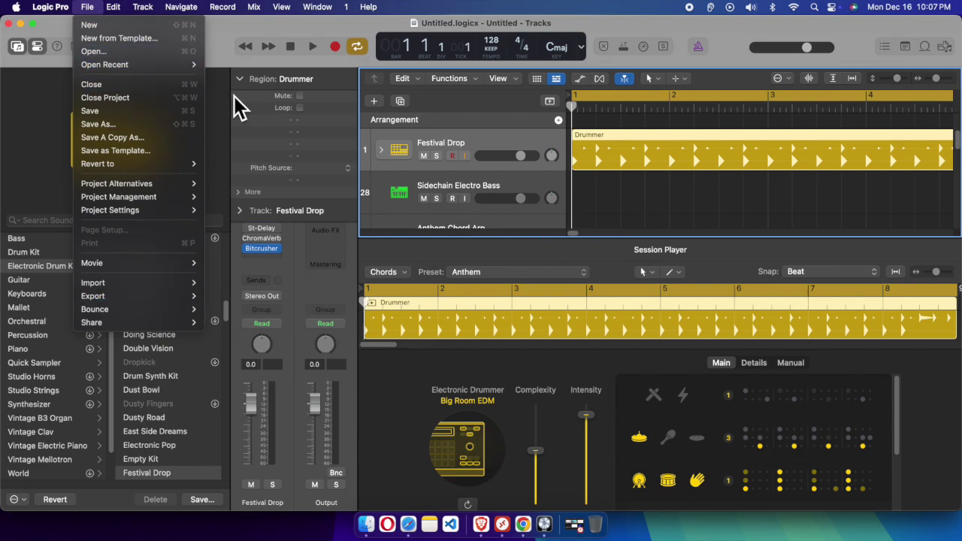
pyautogui.click(113, 7)
pyautogui.click(93, 26)
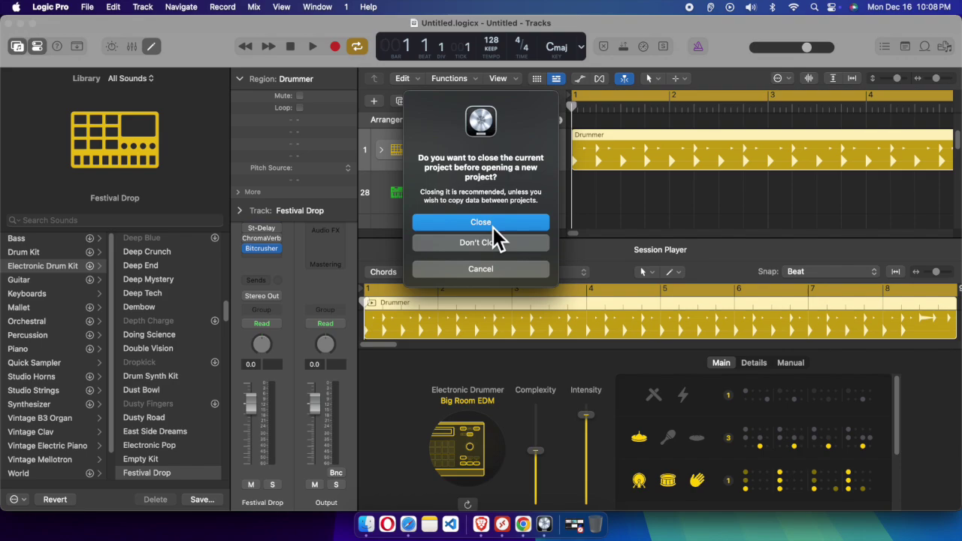
pyautogui.click(460, 244)
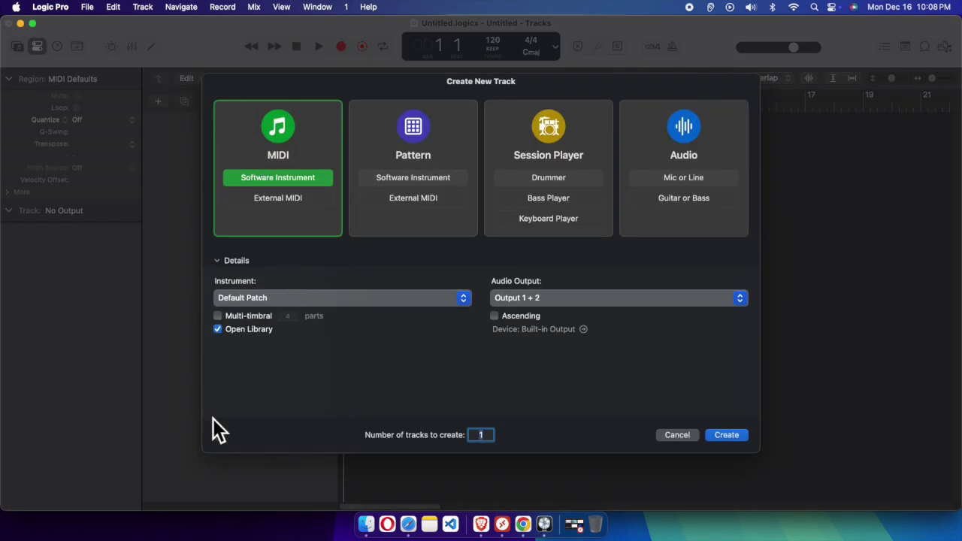
pyautogui.click(681, 438)
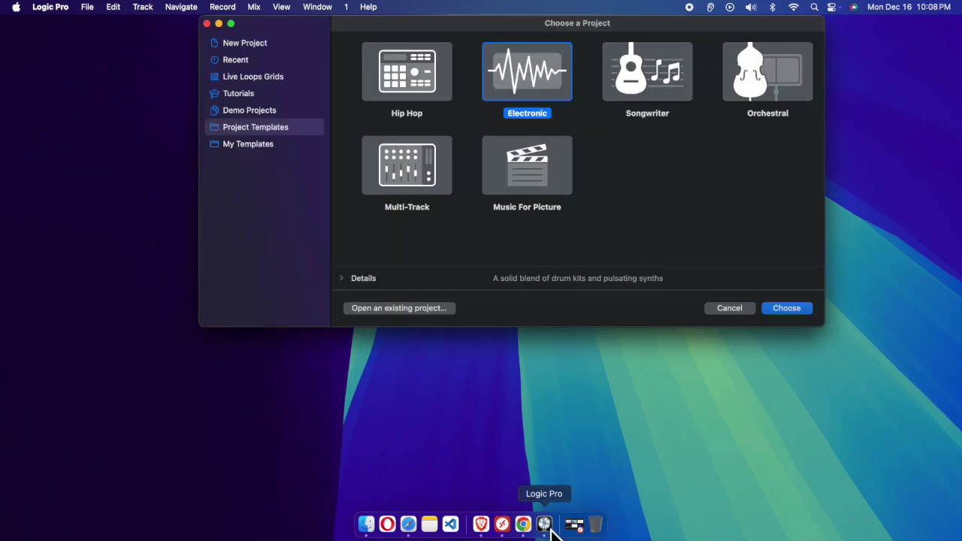
pyautogui.rightClick(547, 524)
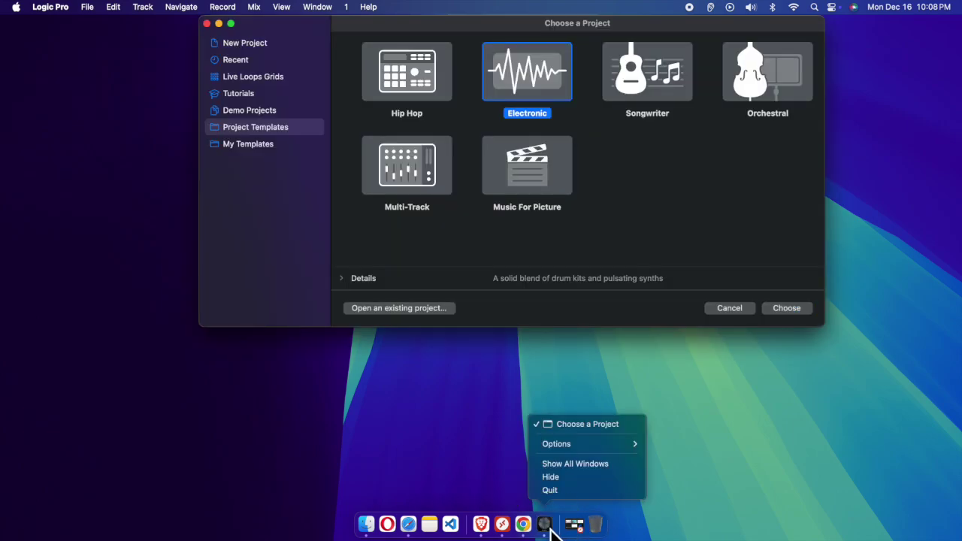
pyautogui.click(606, 62)
# - Create an empty project with one MIDI Software Instrument track using the Default Patch and Output 1 + 2
pyautogui.moveTo(590, 29); pyautogui.dragTo(554, 101)
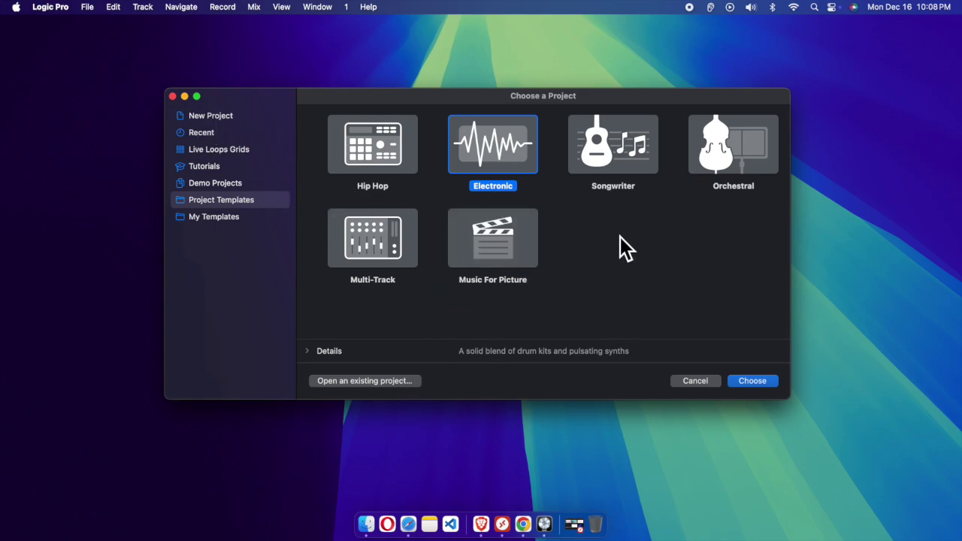
pyautogui.click(230, 120)
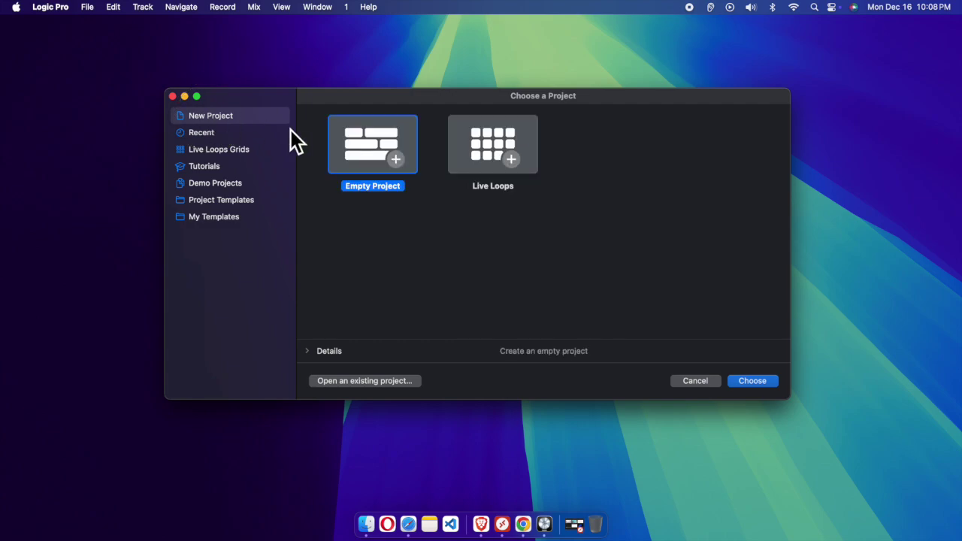
pyautogui.click(365, 143)
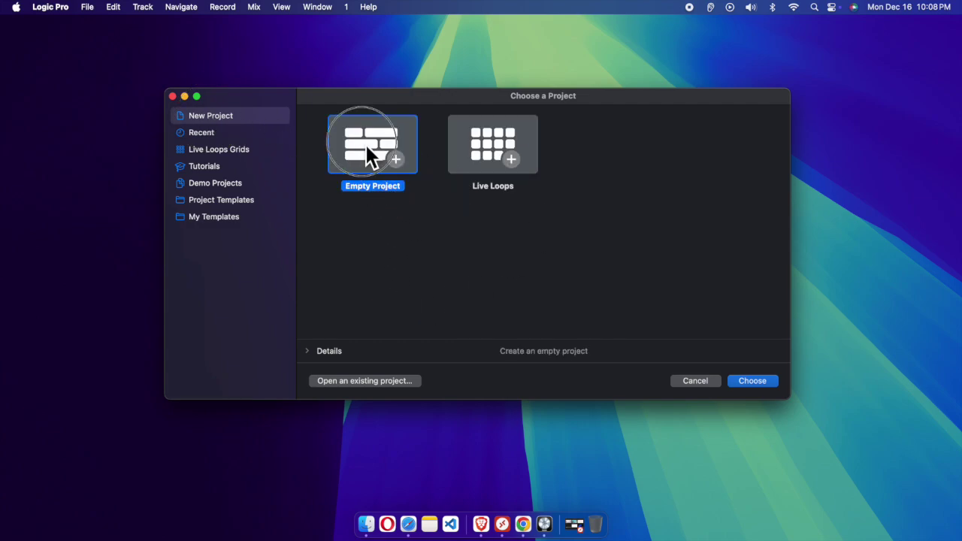
pyautogui.click(754, 384)
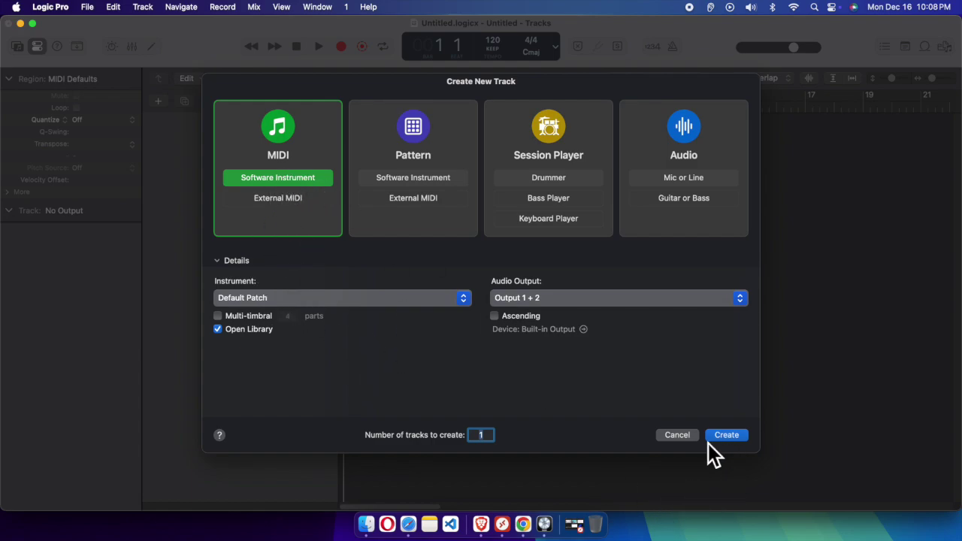
pyautogui.click(737, 440)
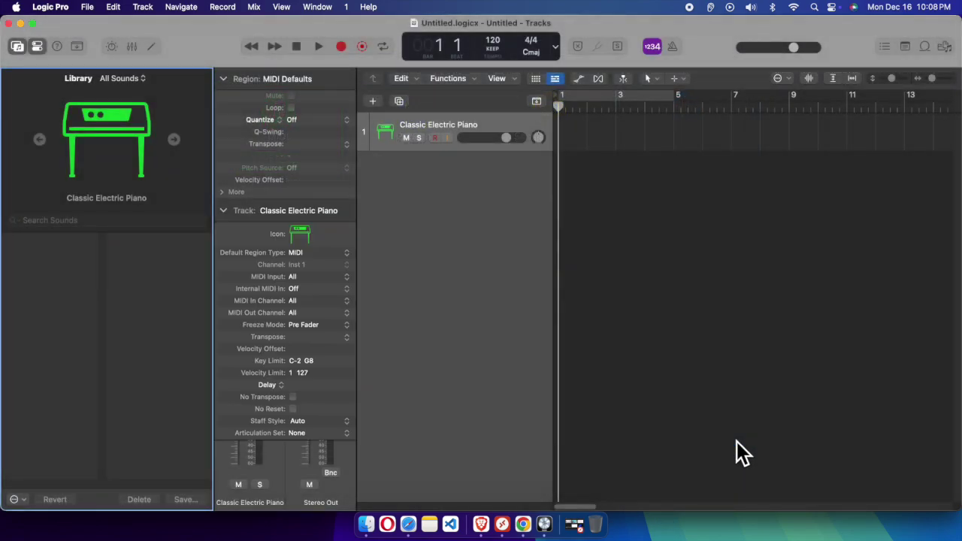